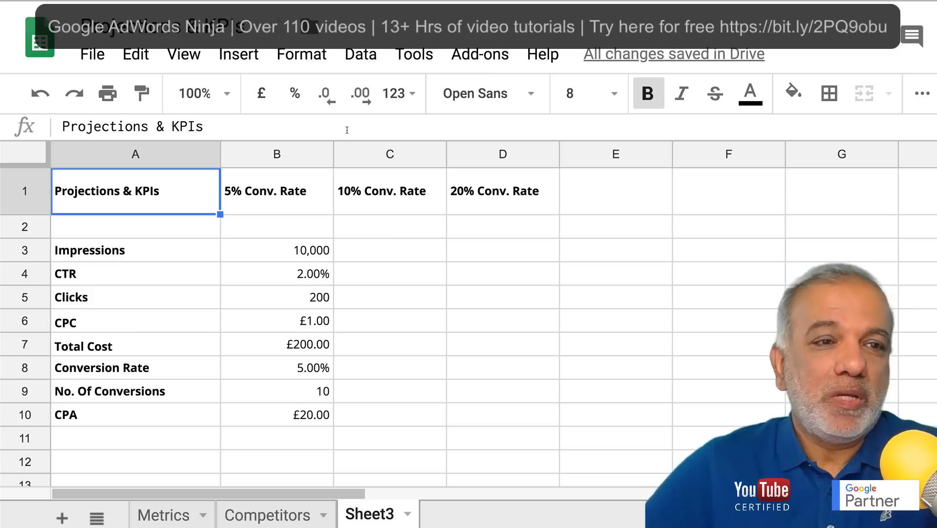
# - Reset Impressions, CTR, CPC and Conversion Rate to 0 in the 5% Conv. Rate column
pyautogui.click(283, 247)
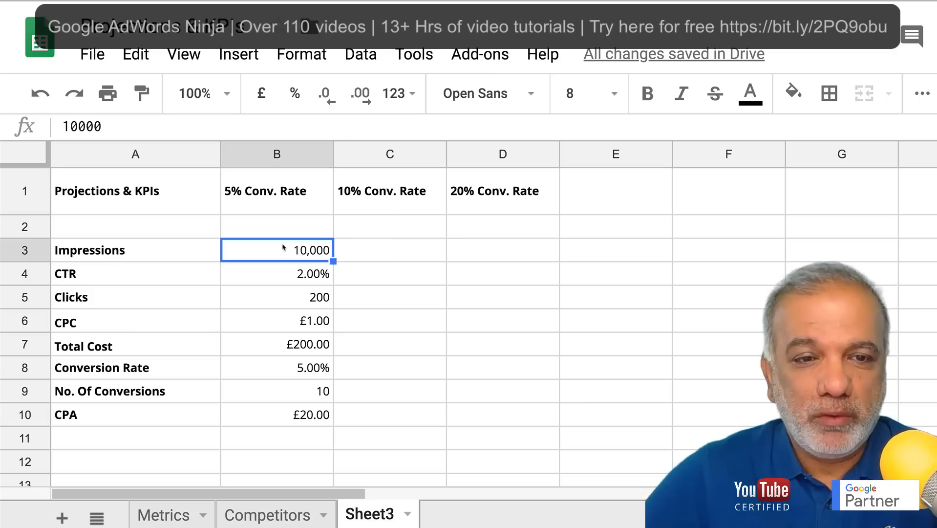
pyautogui.write('0')
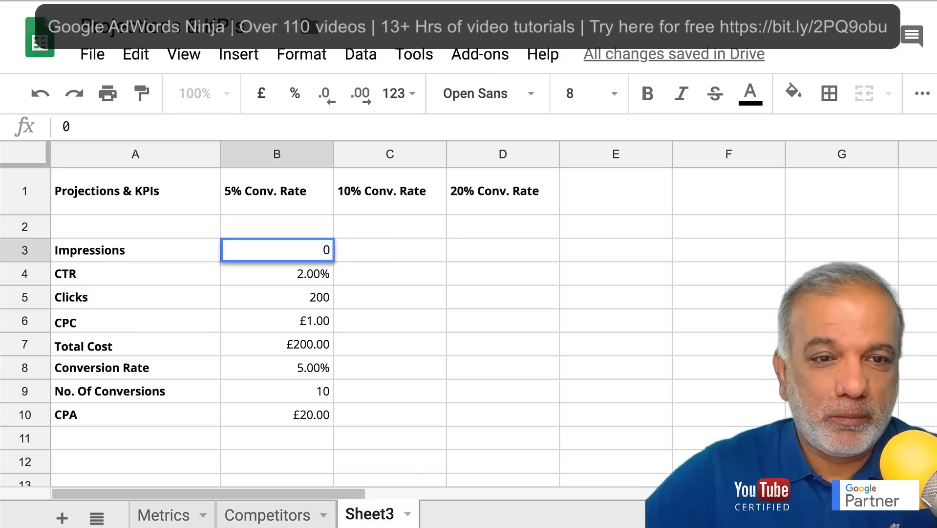
pyautogui.press('Tab')
pyautogui.click(291, 276)
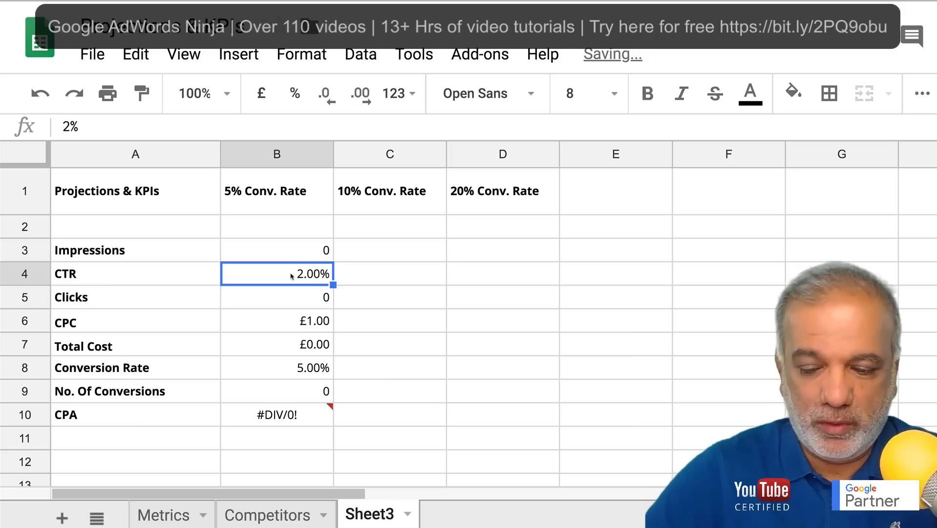
pyautogui.write('0')
pyautogui.press('Tab')
pyautogui.click(315, 321)
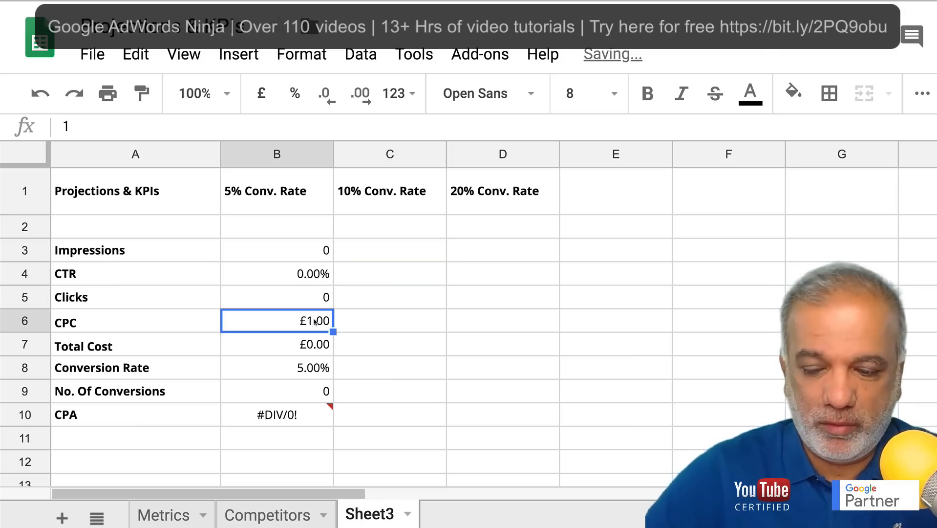
pyautogui.write('0')
pyautogui.press('Tab')
pyautogui.click(300, 366)
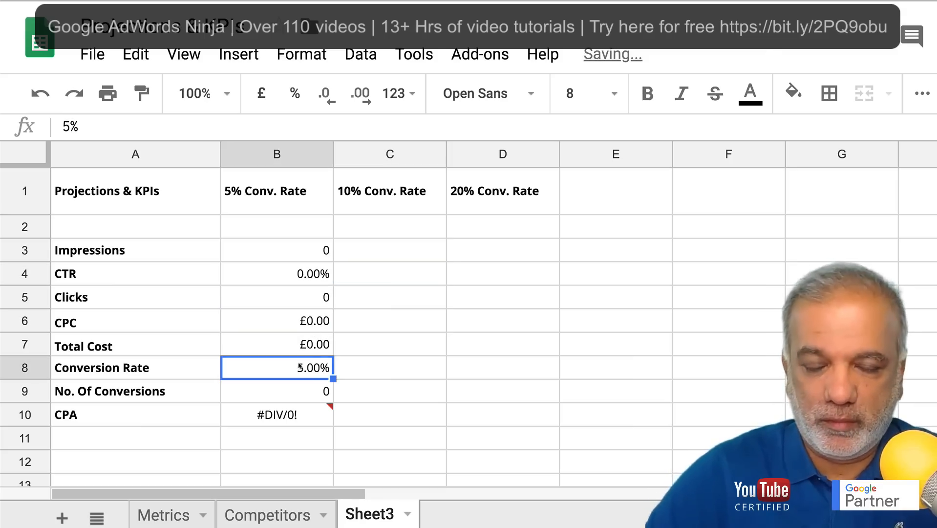
pyautogui.write('0')
pyautogui.press('Tab')
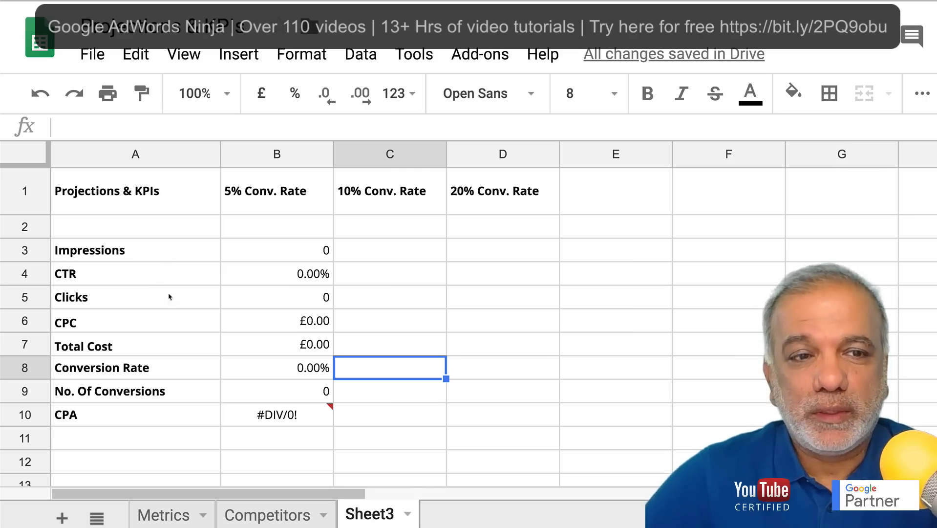
# - In the 5% Conv. Rate column, set Impressions to 100,000 and CTR to 3%, and inspect the Clicks formula
pyautogui.click(275, 254)
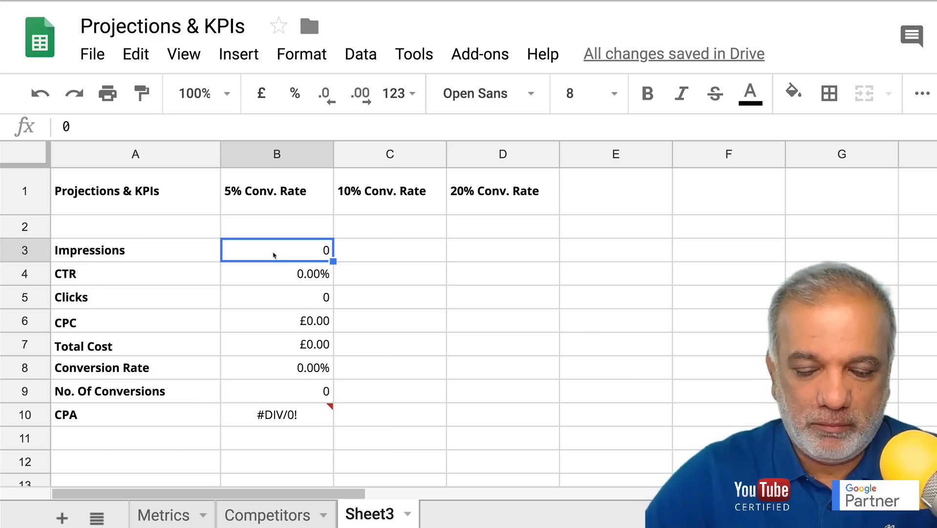
pyautogui.write('100')
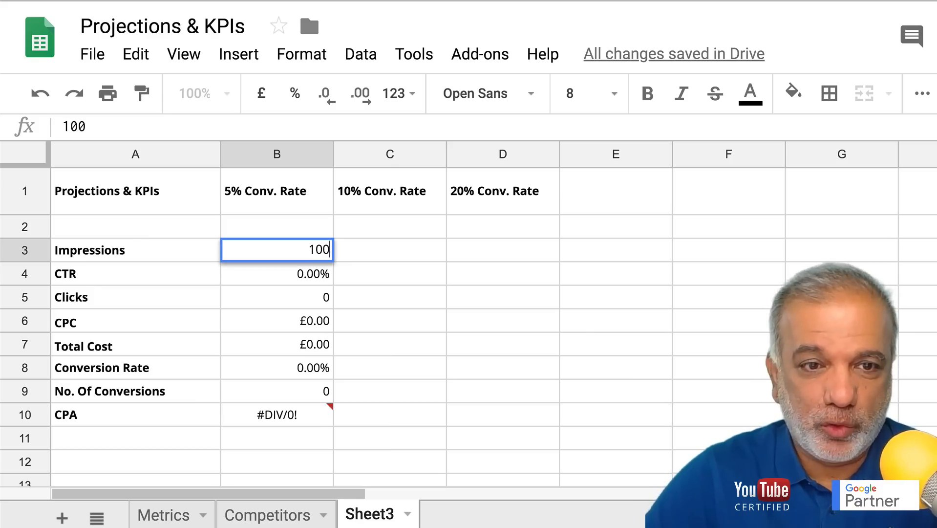
pyautogui.write(',000')
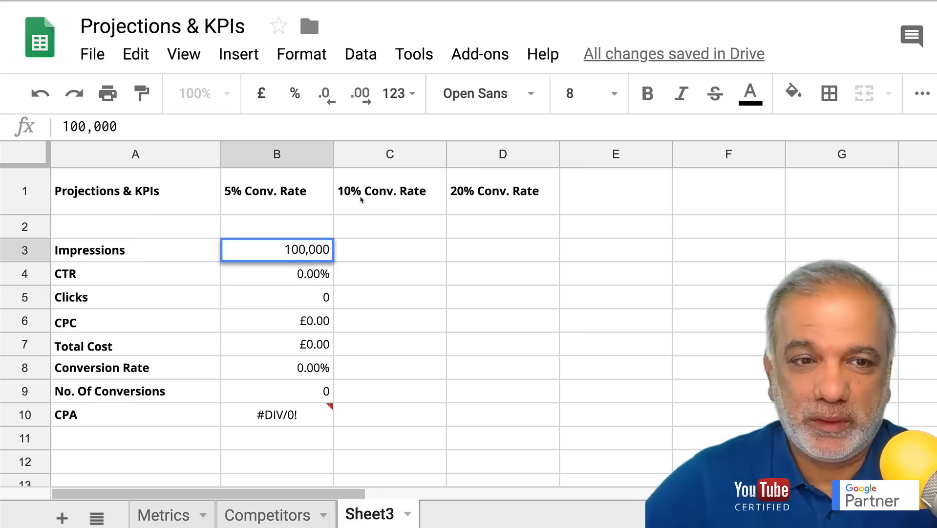
pyautogui.press('Return')
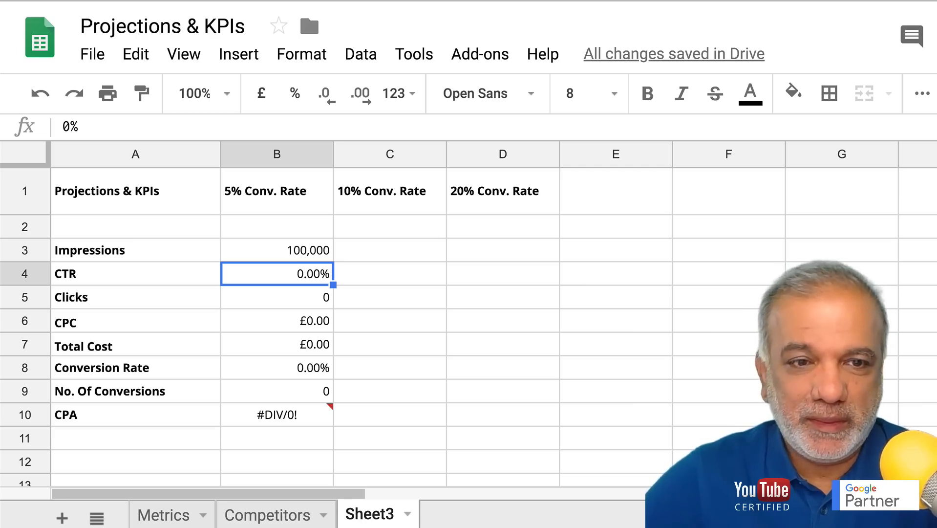
pyautogui.write('3')
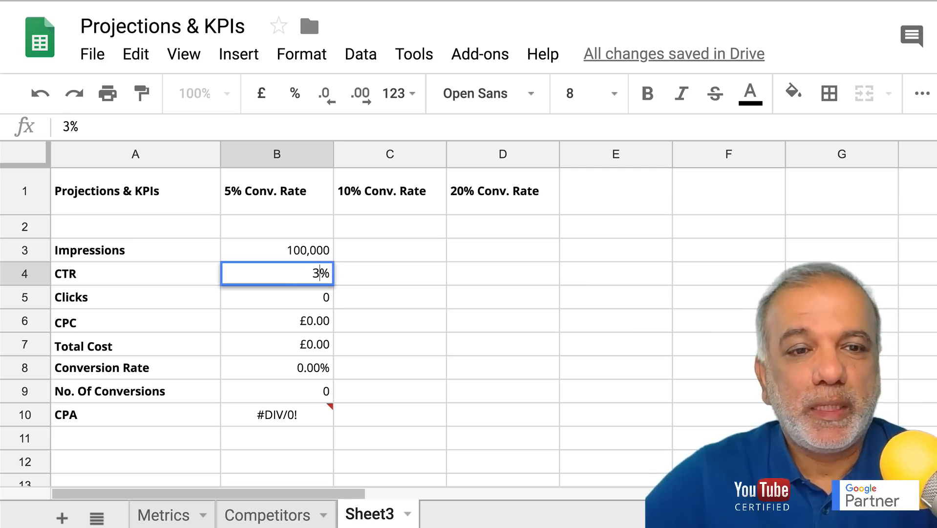
pyautogui.press('Return')
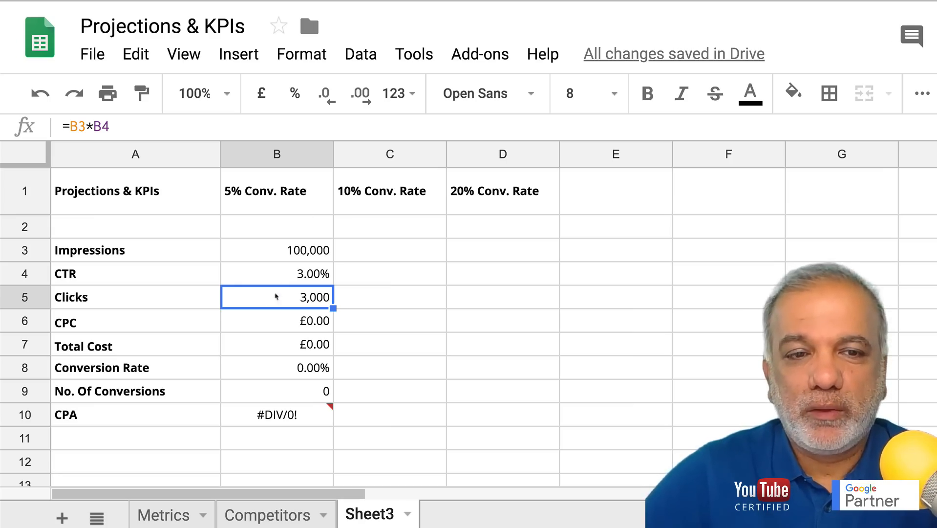
pyautogui.click(62, 126)
pyautogui.moveTo(62, 126); pyautogui.dragTo(119, 127)
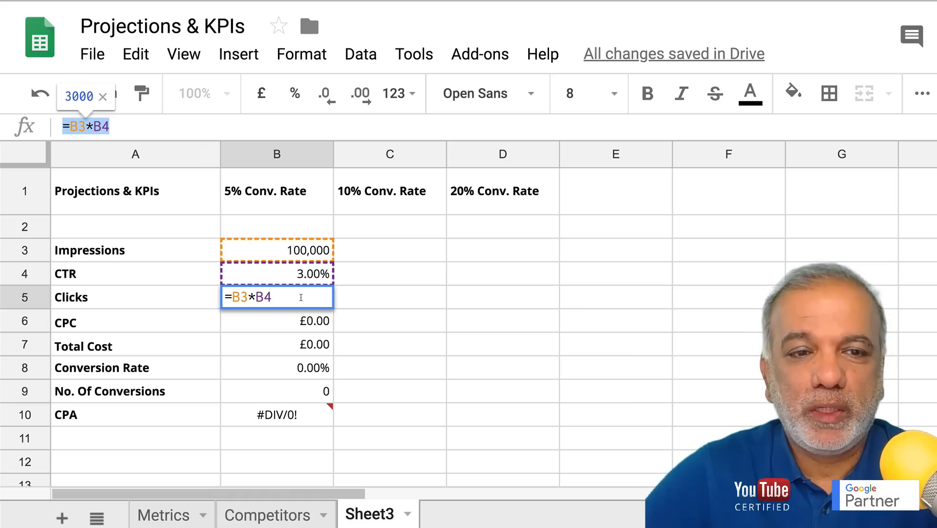
pyautogui.click(396, 297)
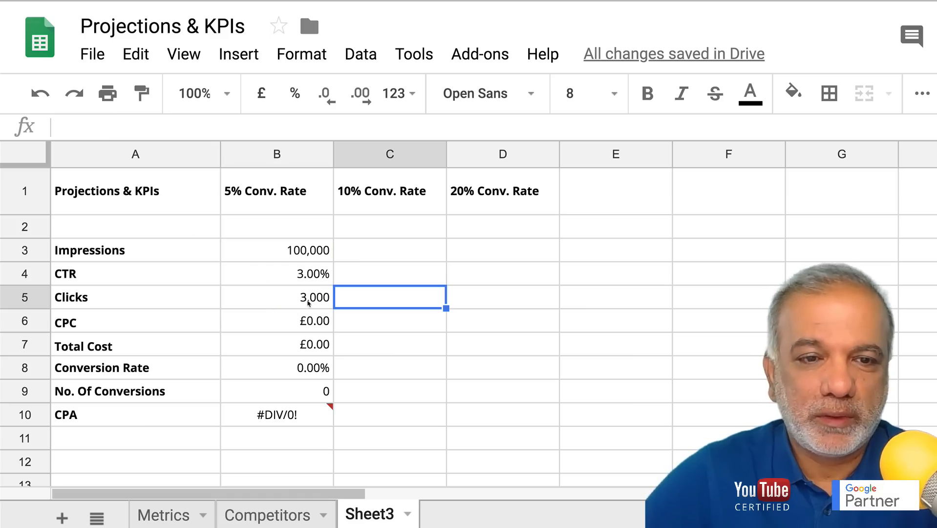
# - Set CPC to £1 and Conversion Rate to 5% in the 5% Conv. Rate column
pyautogui.click(295, 322)
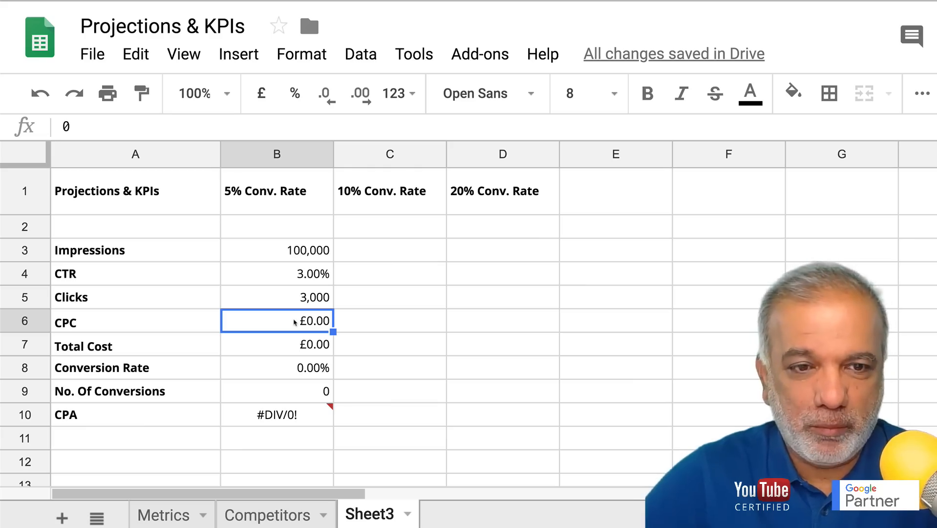
pyautogui.write('1')
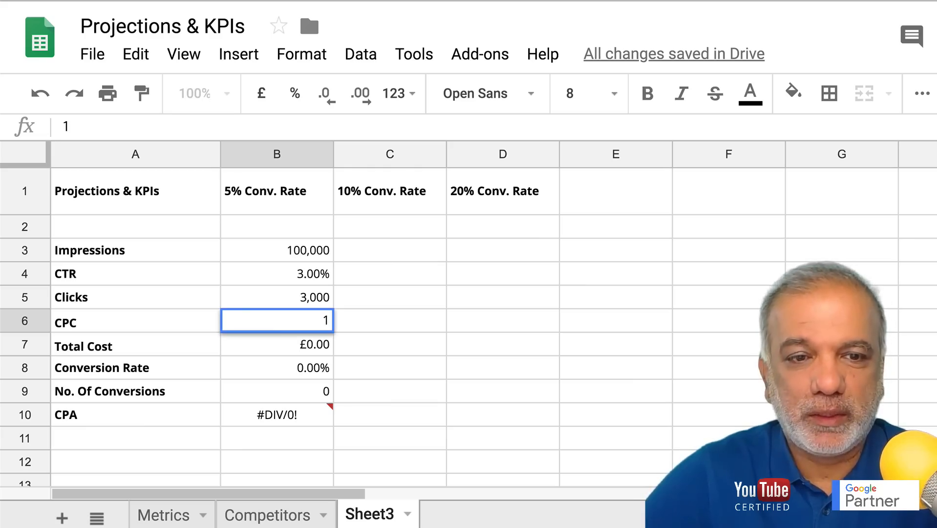
pyautogui.press('Return')
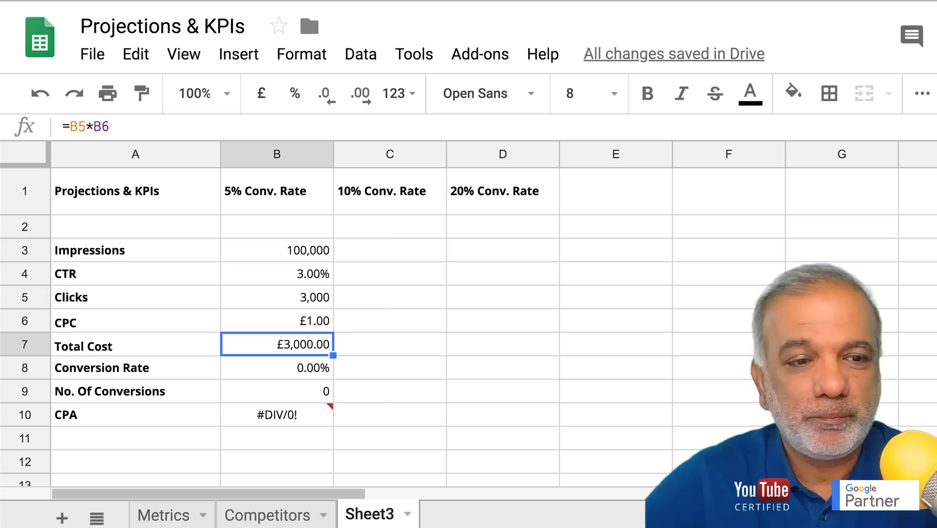
pyautogui.click(298, 370)
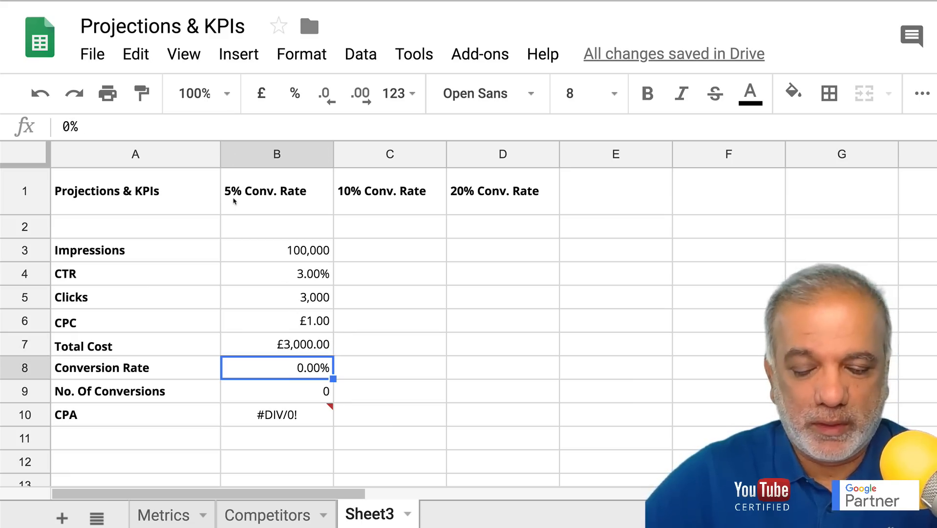
pyautogui.write('5')
pyautogui.press('Return')
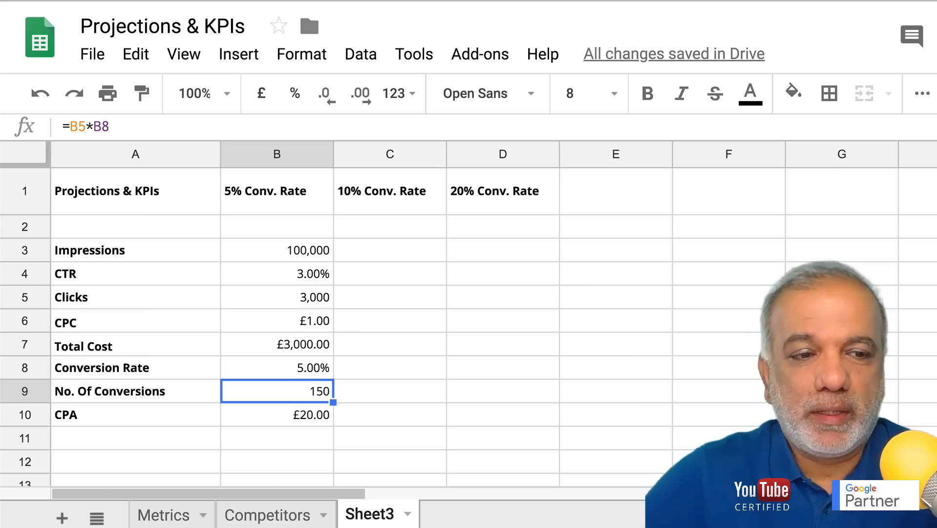
# - Check the Total Cost and No. Of Conversions formulas, and copy B3:B10 into the 10% and 20% Conv. Rate columns
pyautogui.click(277, 346)
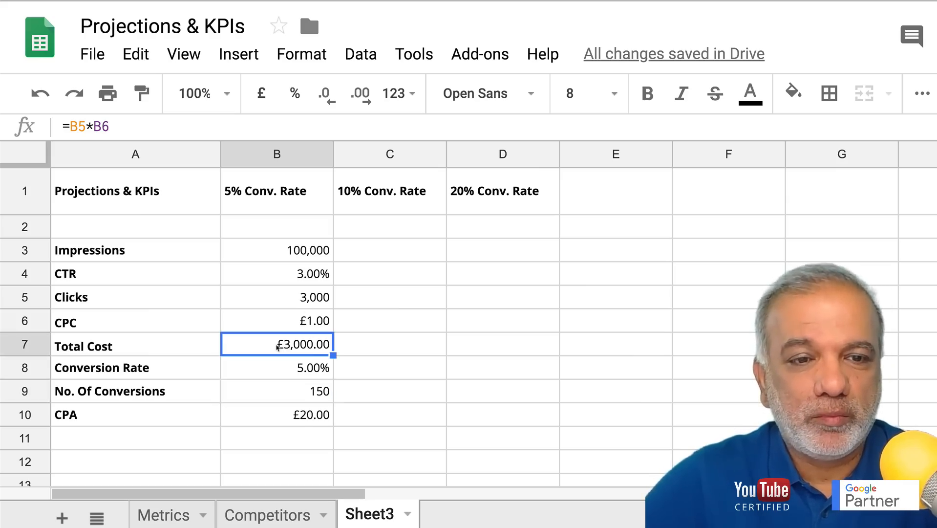
pyautogui.click(299, 391)
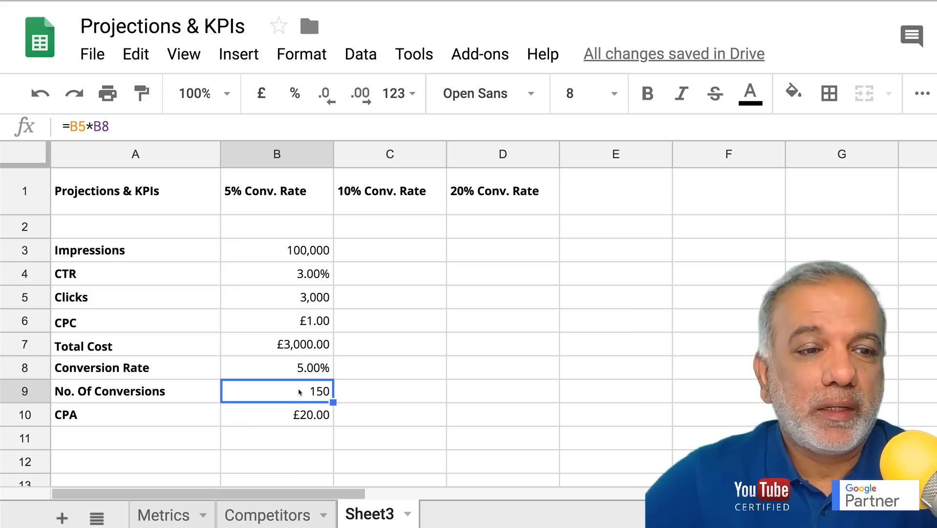
pyautogui.click(279, 417)
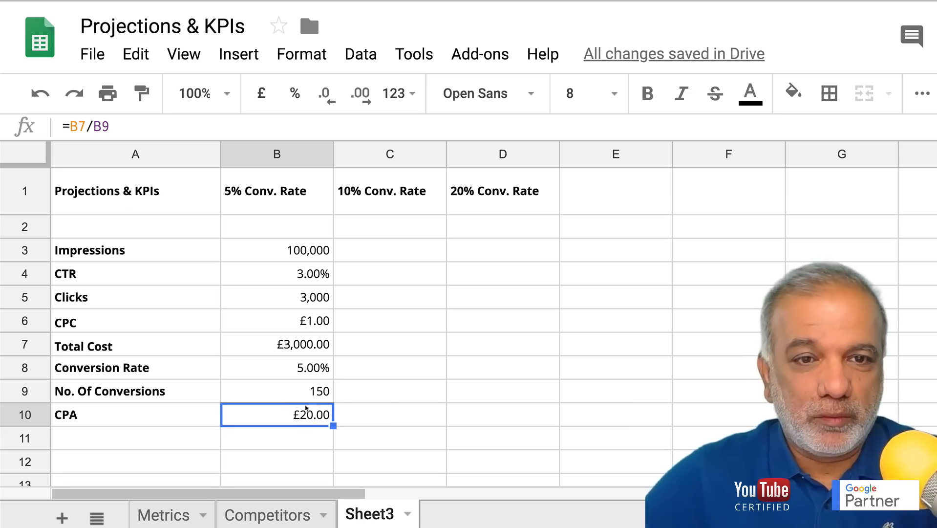
pyautogui.keyDown('shift'); pyautogui.click(311, 252); pyautogui.keyUp('shift')
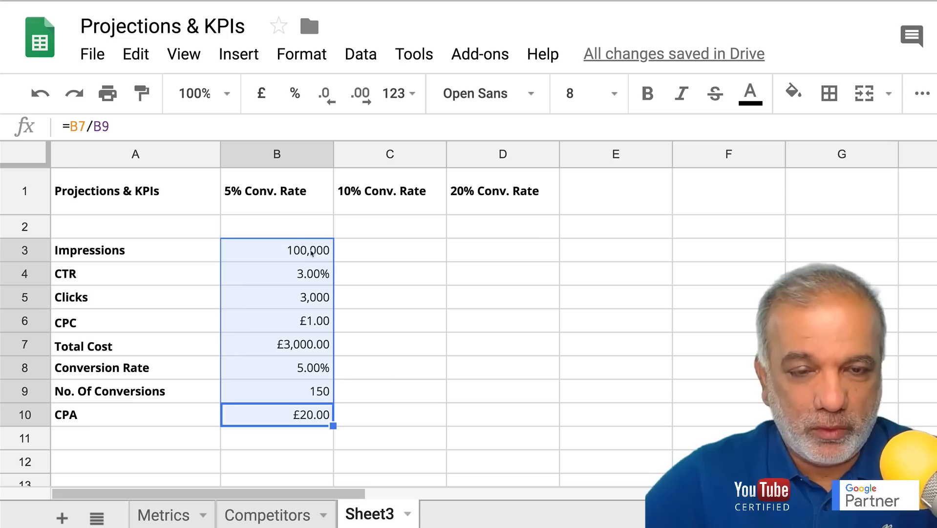
pyautogui.hotkey('ctrl', 'c')
pyautogui.click(393, 249)
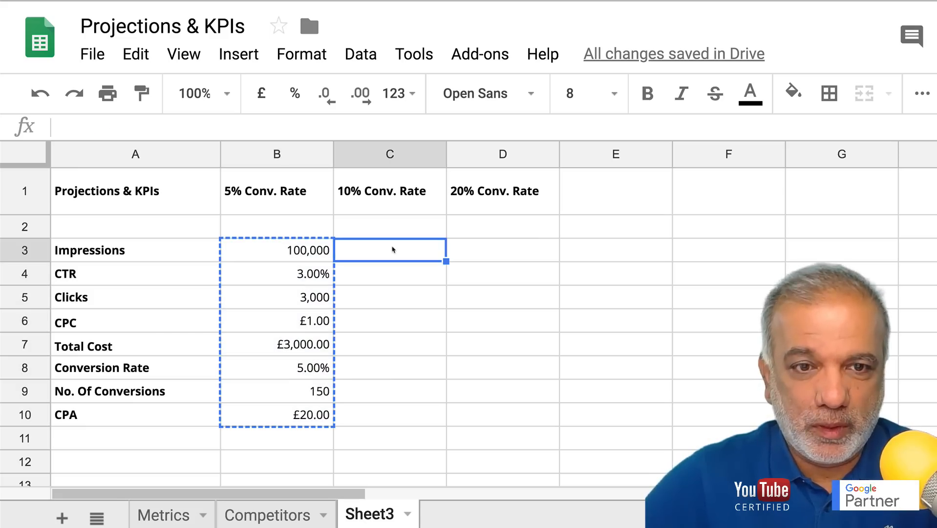
pyautogui.hotkey('ctrl', 'v')
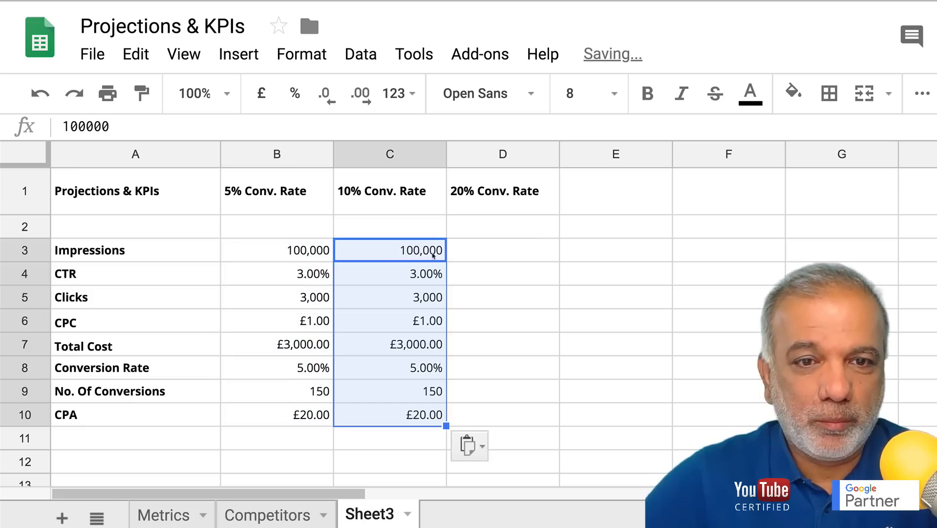
pyautogui.click(478, 250)
pyautogui.hotkey('ctrl', 'v')
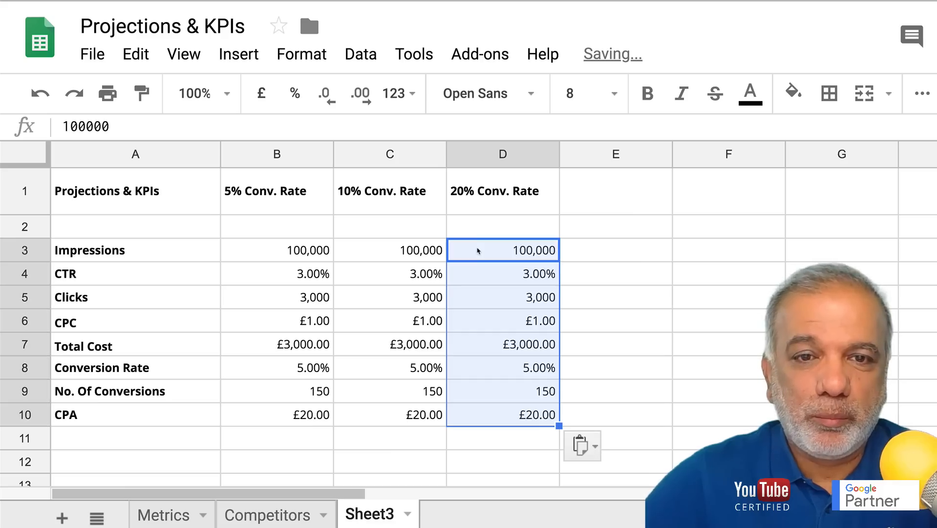
# - Set the Conversion Rate to 10% in the 10% Conv. Rate column and to 20% in the 20% Conv. Rate column
pyautogui.click(415, 368)
pyautogui.write('10')
pyautogui.press('Tab')
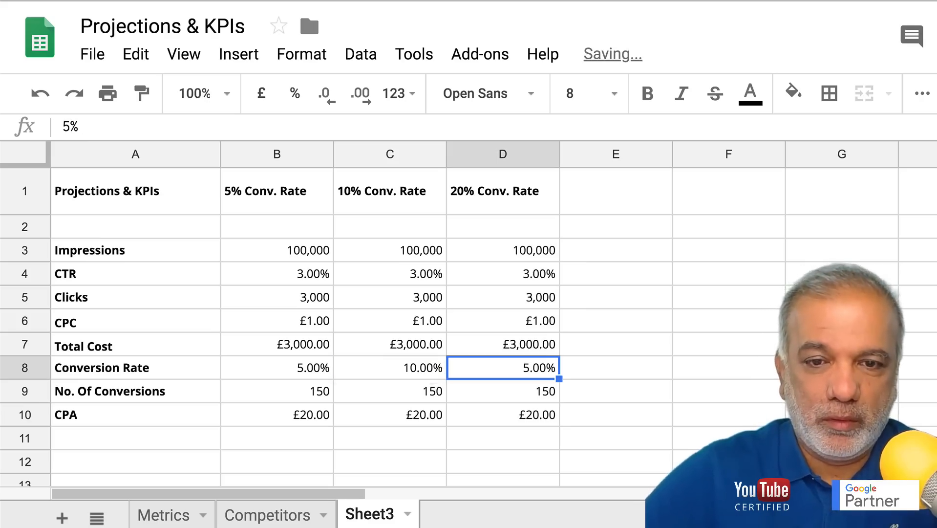
pyautogui.write('20')
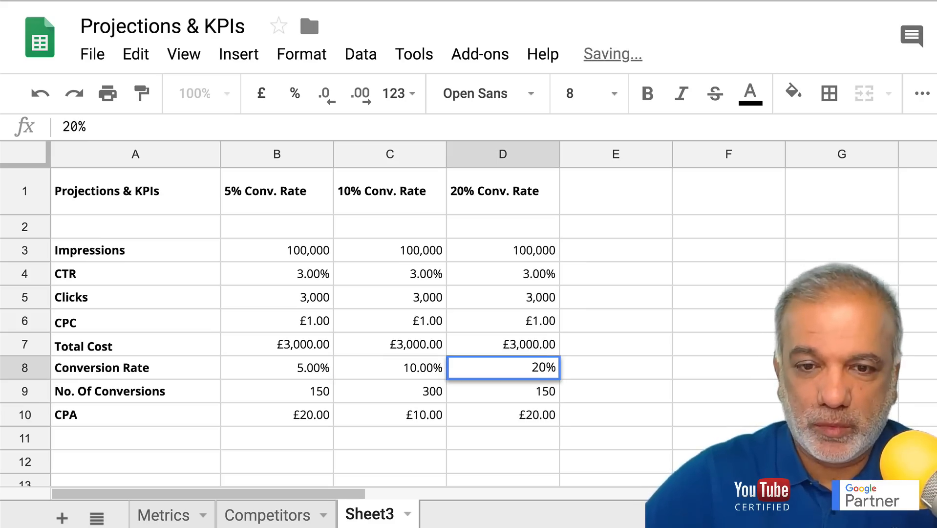
pyautogui.press('Return')
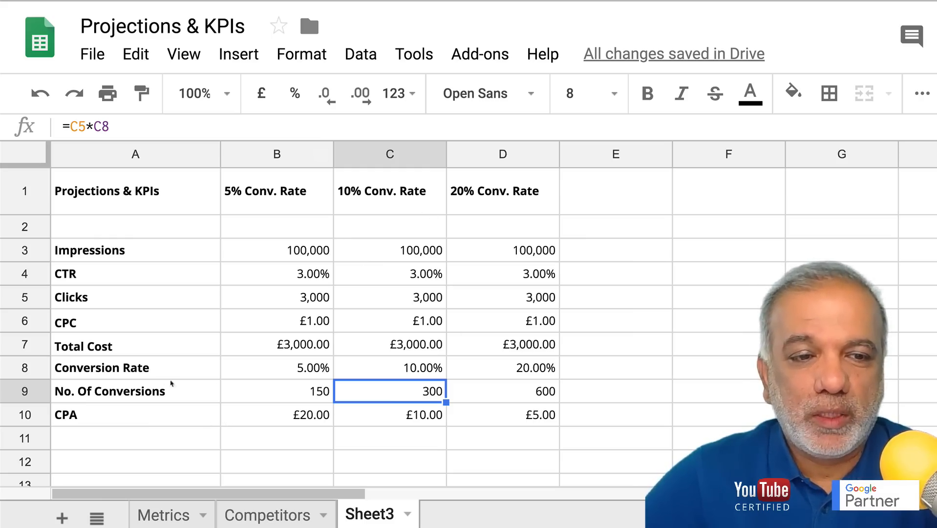
pyautogui.click(151, 419)
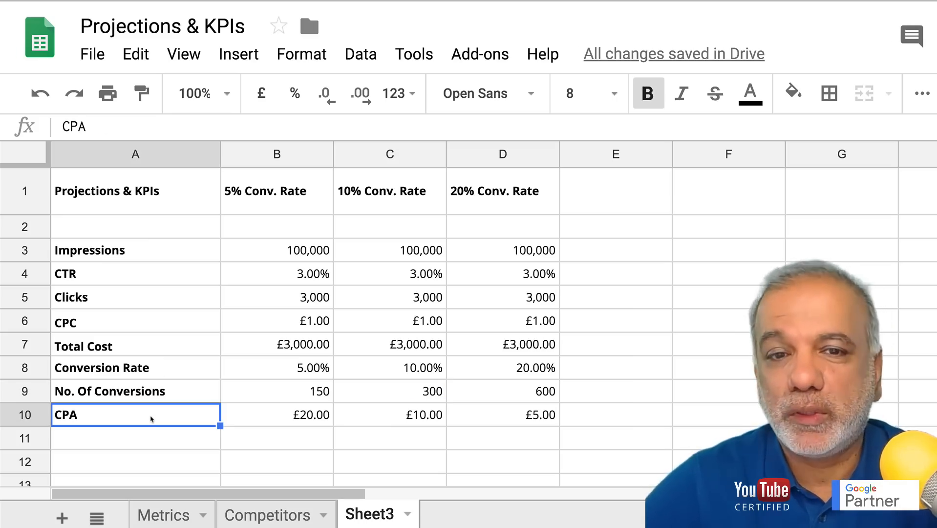